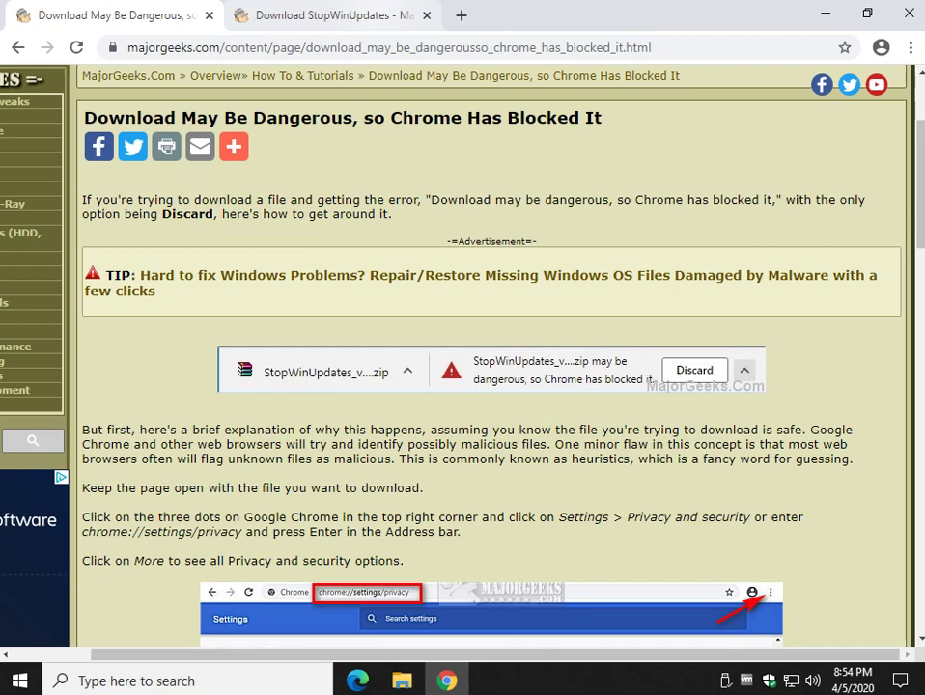
Step: Switch to the 'Download StopWinUpdates' tab showing the StopWinUpdates 2.7 download page
{"action": "left_click", "coordinate": [309, 15]}
{"action": "left_click", "coordinate": [681, 169]}
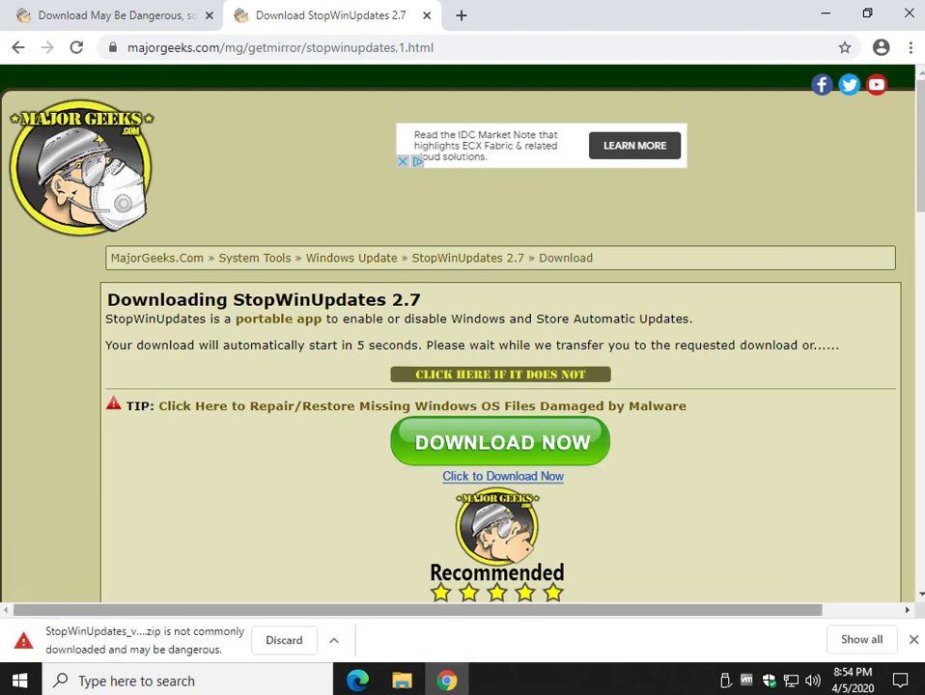
{"action": "left_click", "coordinate": [333, 640]}
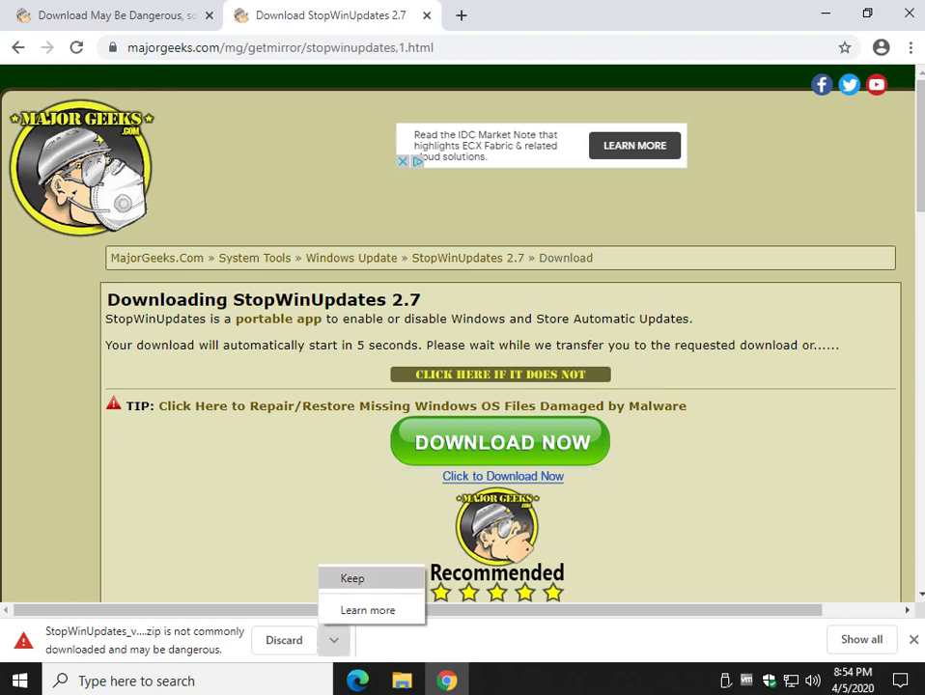
{"action": "left_click", "coordinate": [352, 579]}
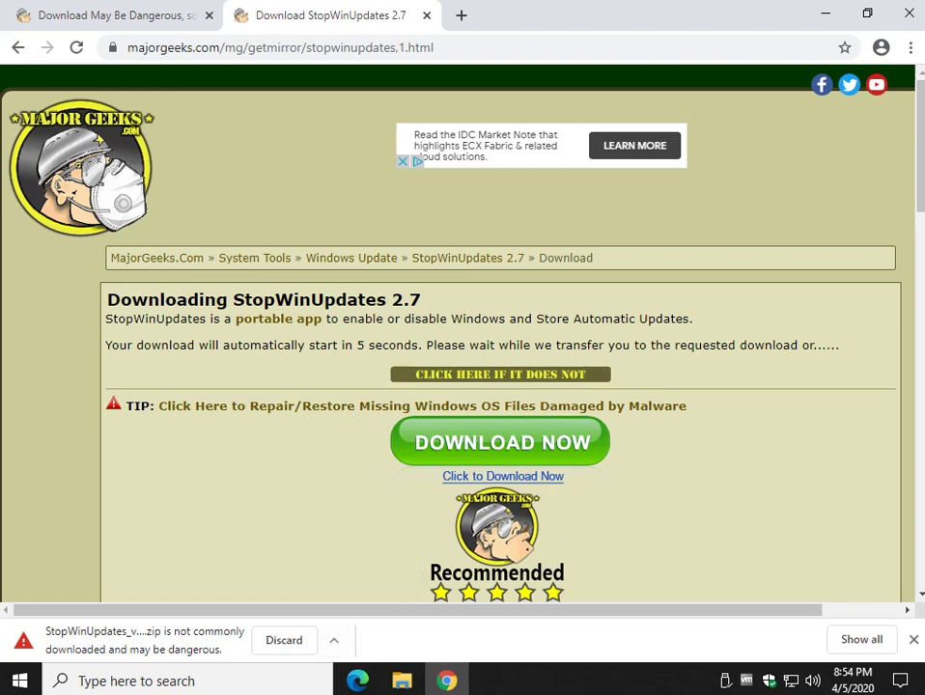
{"action": "left_click", "coordinate": [914, 639]}
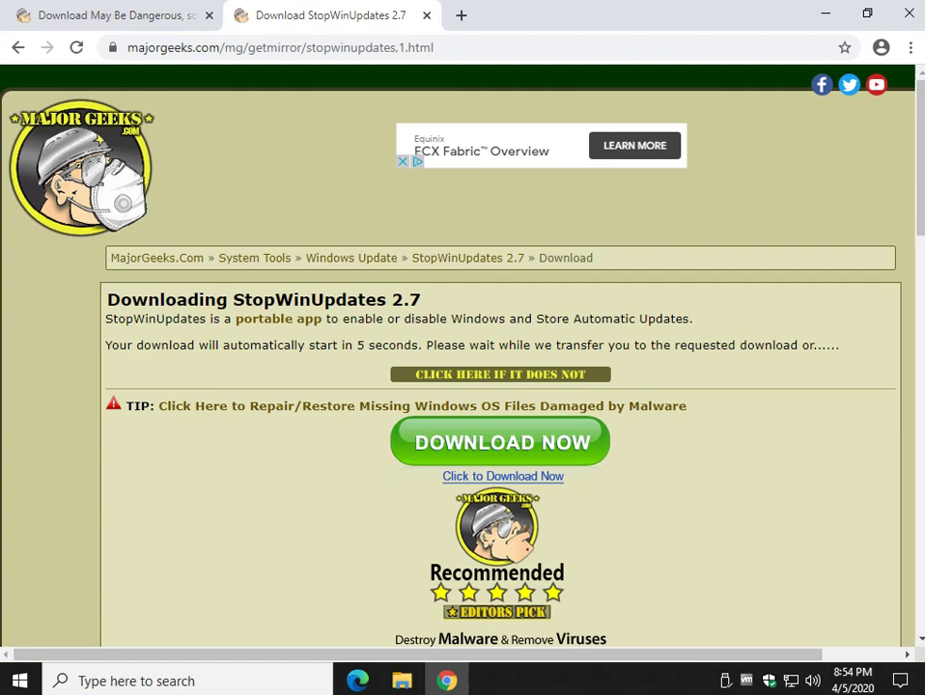
{"action": "left_click", "coordinate": [18, 48]}
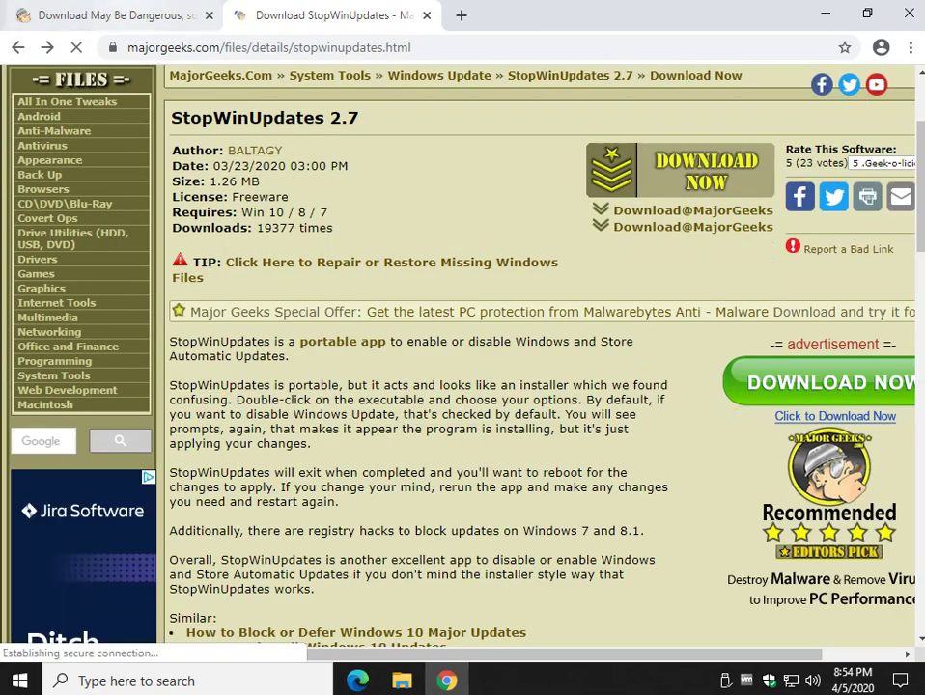
Step: Return to the 'Download May Be Dangerous' article and scroll through its steps
{"action": "left_click", "coordinate": [111, 15]}
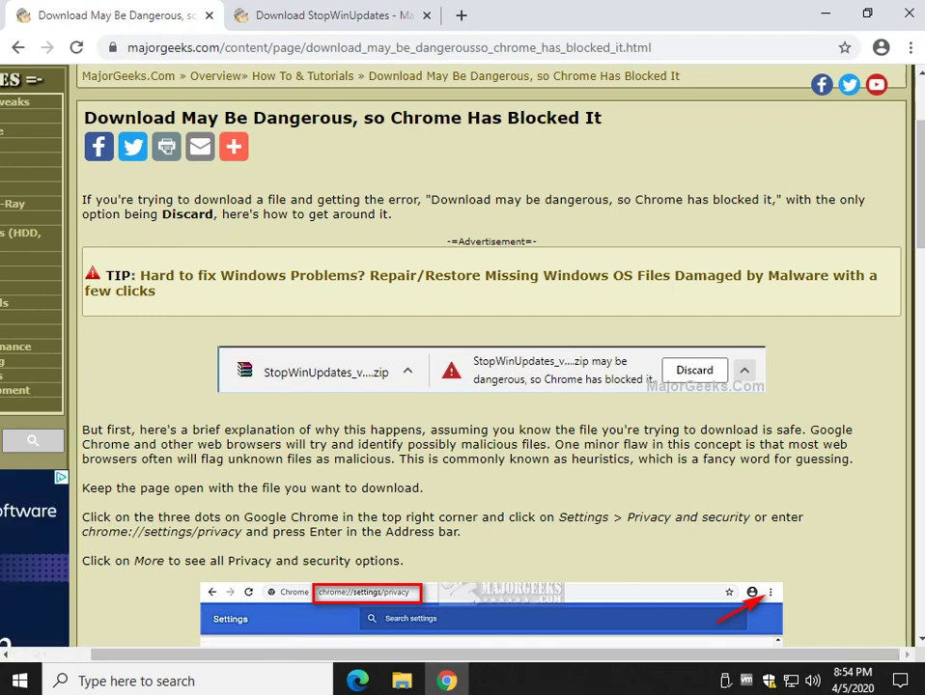
{"action": "scroll", "coordinate": [463, 386], "scroll_direction": "down", "scroll_amount": 1}
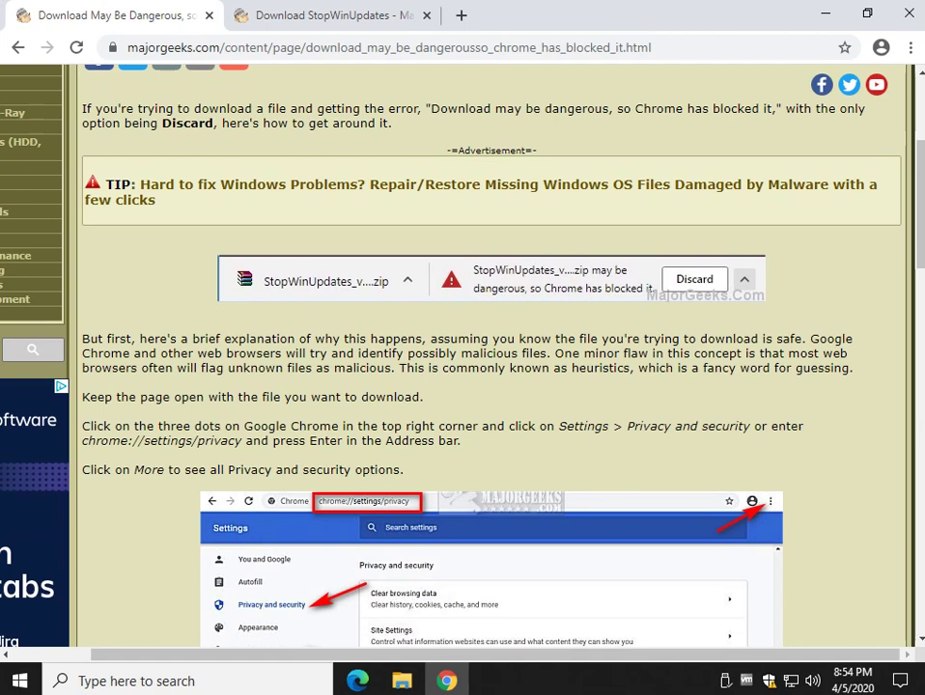
{"action": "scroll", "coordinate": [462, 386], "scroll_direction": "up", "scroll_amount": 1}
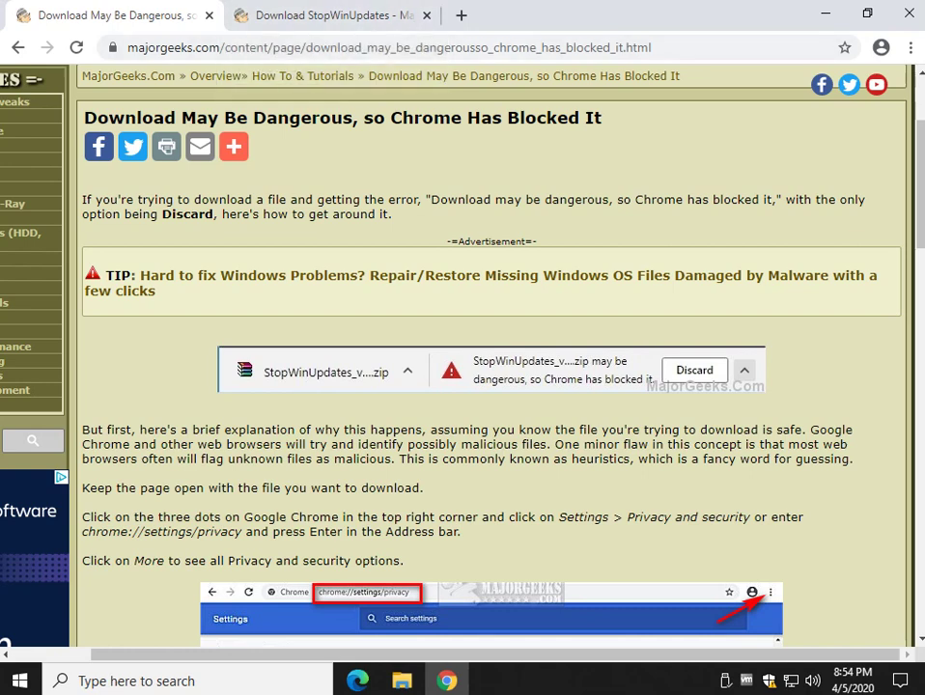
Step: Open Chrome Settings at the Privacy and security section, briefly checking the download tab
{"action": "left_click", "coordinate": [910, 47]}
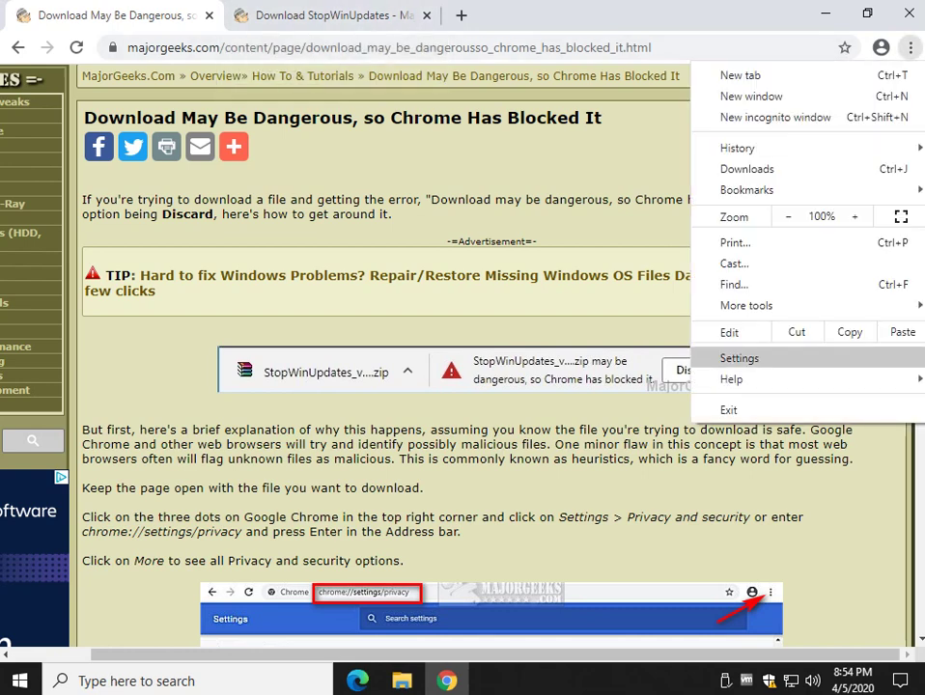
{"action": "left_click", "coordinate": [740, 358]}
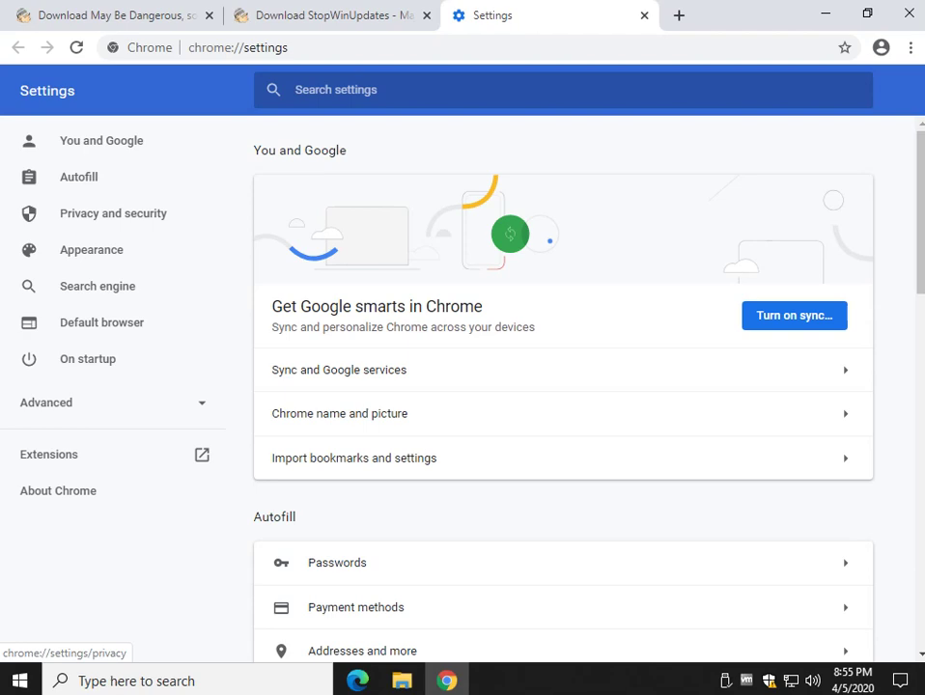
{"action": "left_click", "coordinate": [113, 213]}
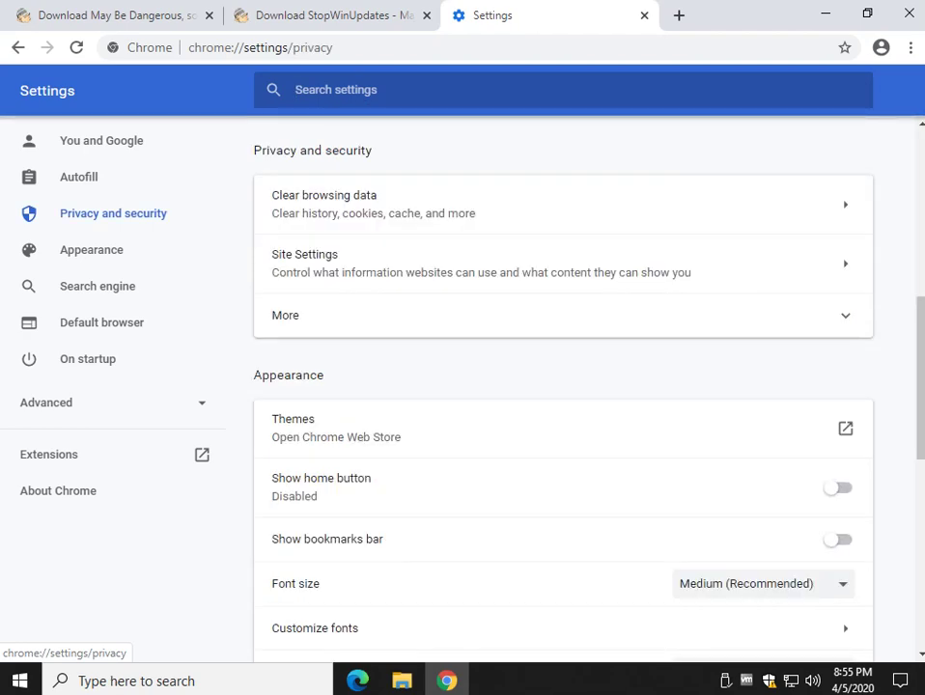
{"action": "left_click", "coordinate": [319, 16]}
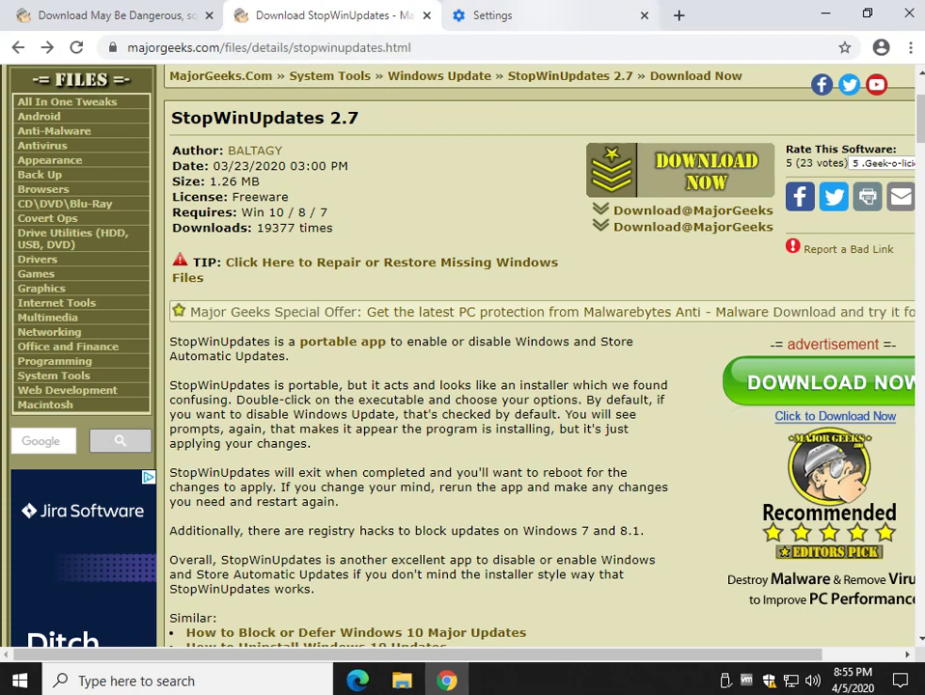
{"action": "left_click", "coordinate": [492, 15]}
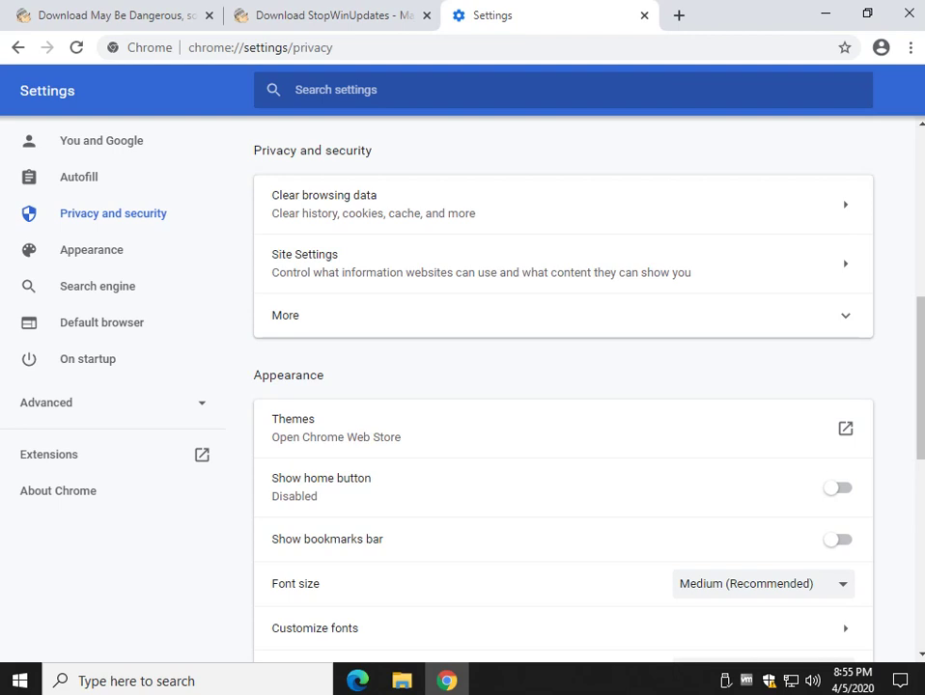
Step: Expand the additional privacy options and switch the Safe Browsing toggle off
{"action": "left_click", "coordinate": [563, 315]}
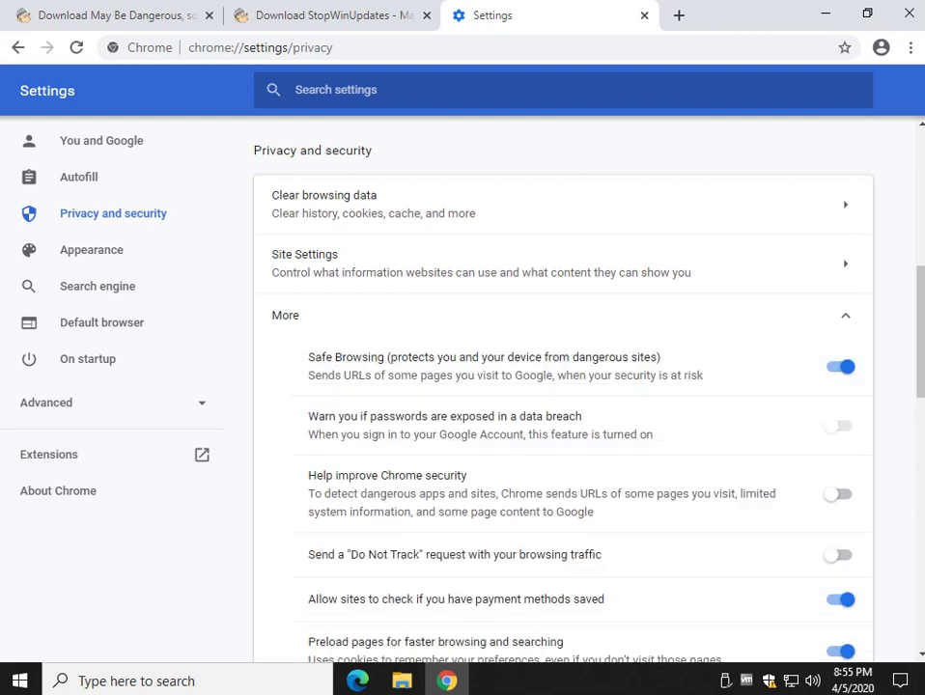
{"action": "scroll", "coordinate": [563, 386], "scroll_direction": "down", "scroll_amount": 1}
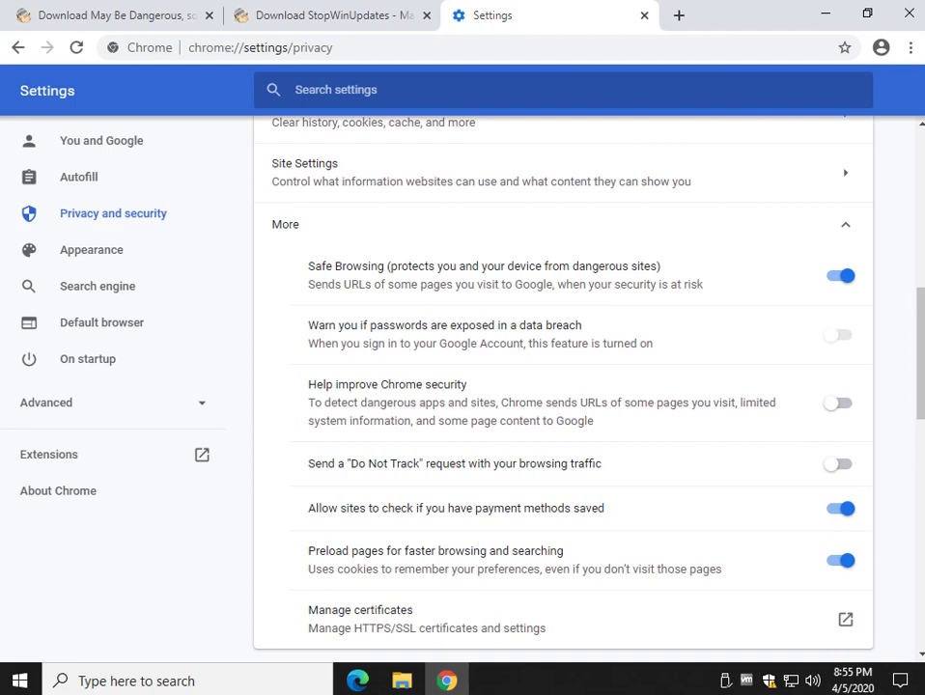
{"action": "key", "text": "space"}
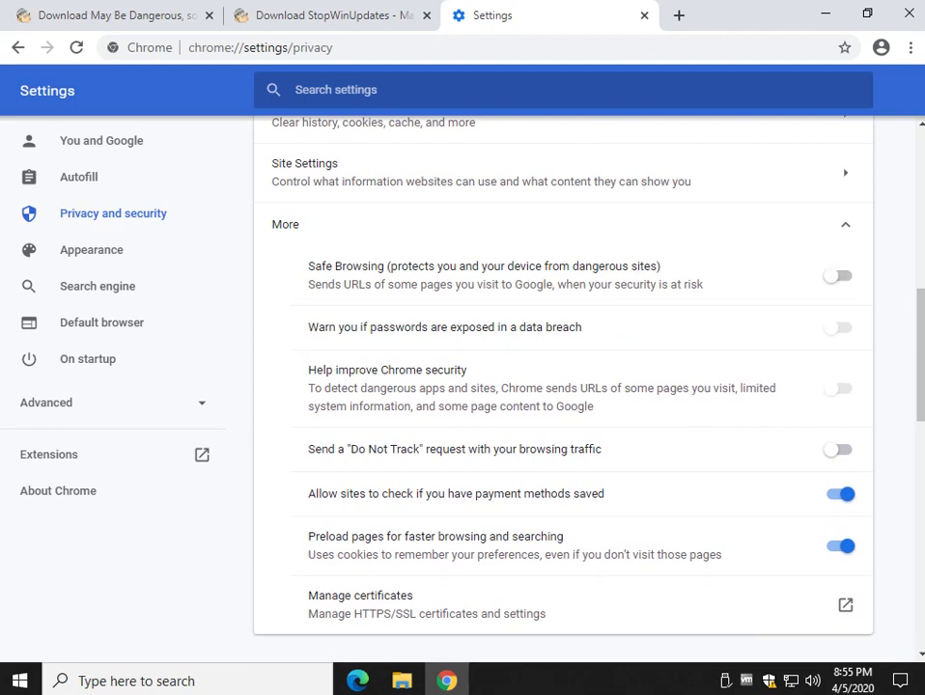
Step: Re-download the StopWinUpdates zip without a warning, then close its download tab
{"action": "key", "text": "ctrl+shift+Tab"}
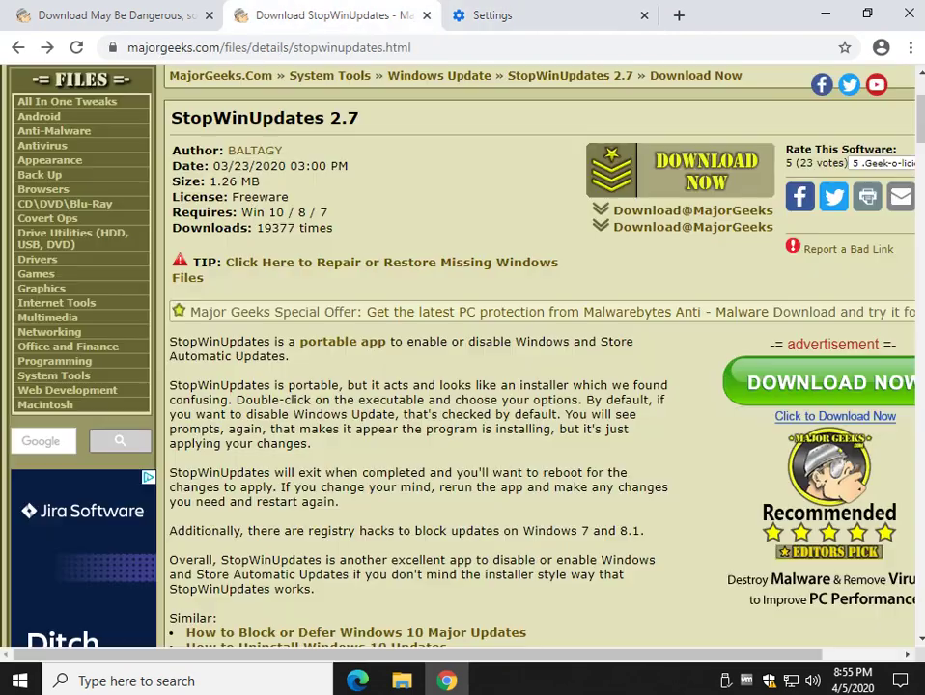
{"action": "key", "text": "Return"}
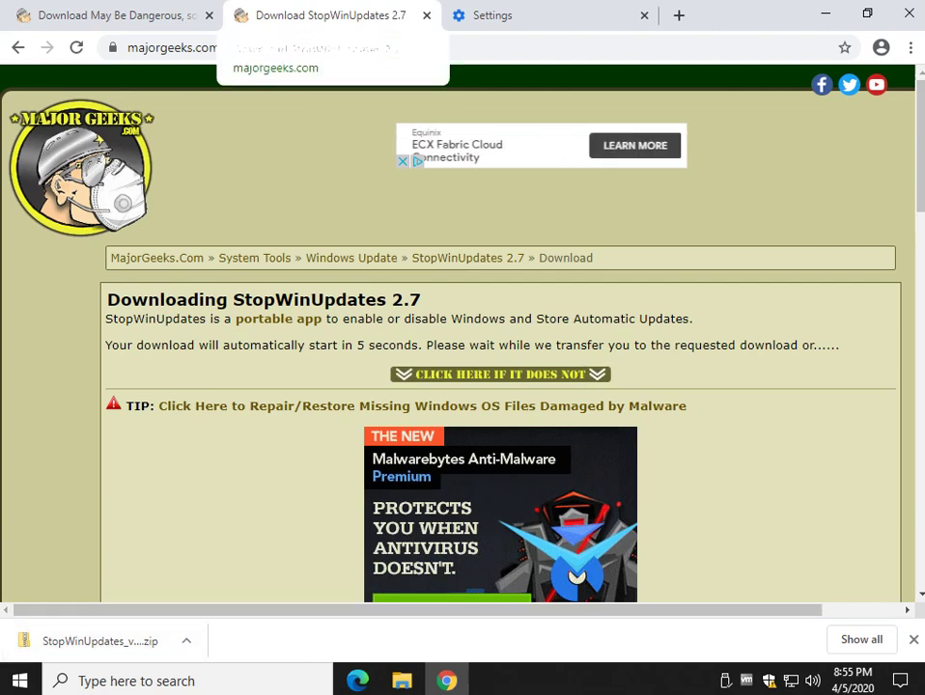
{"action": "left_click", "coordinate": [426, 15]}
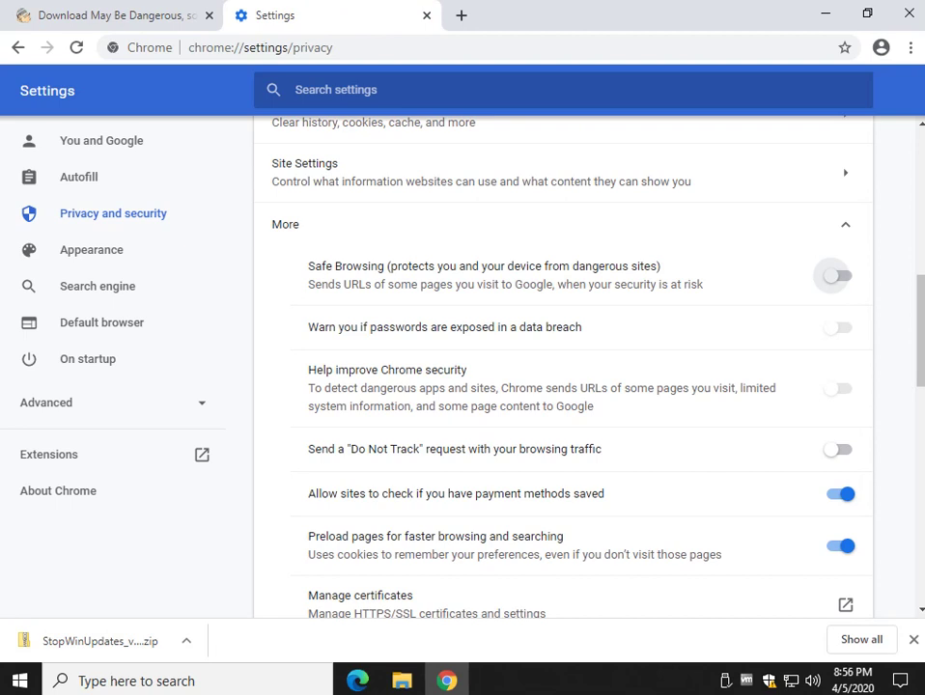
Step: Switch Safe Browsing back on and close the Settings tab
{"action": "left_click", "coordinate": [836, 276]}
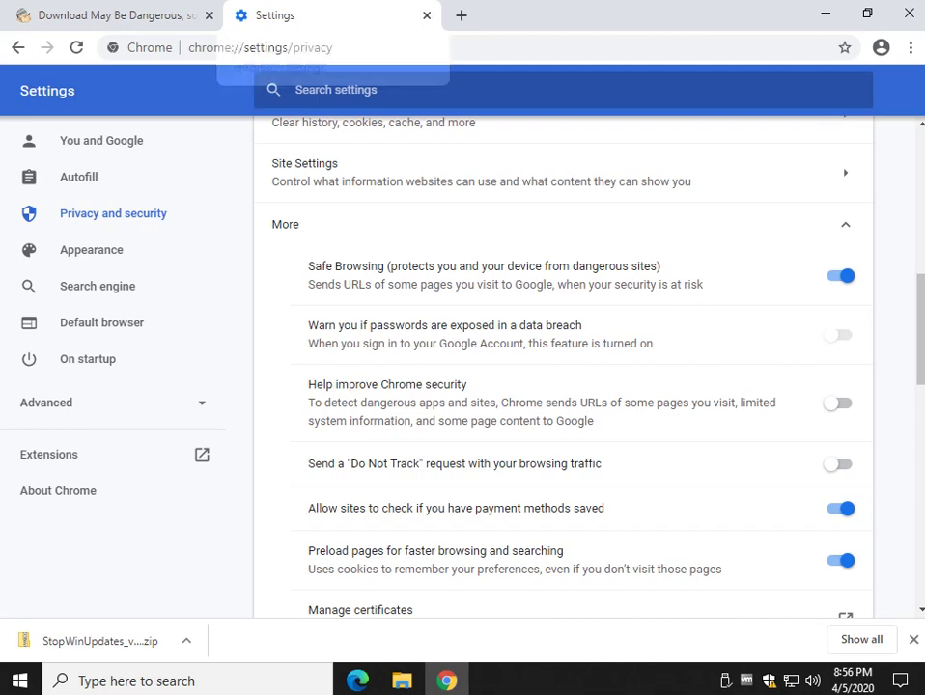
{"action": "key", "text": "ctrl+w"}
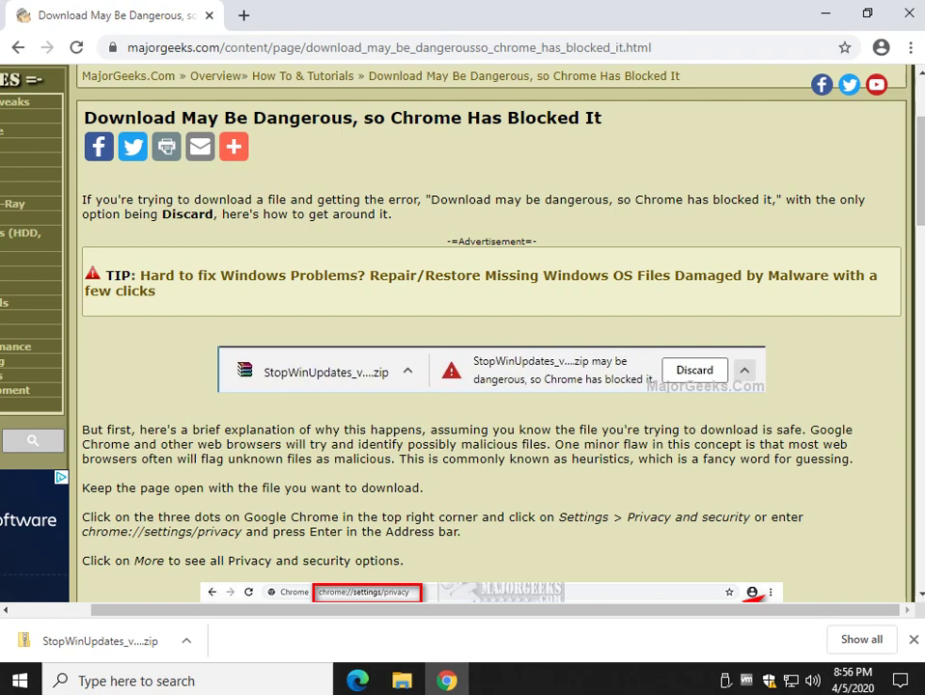
{"action": "scroll", "coordinate": [462, 328], "scroll_direction": "down", "scroll_amount": 2}
{"action": "scroll", "coordinate": [463, 328], "scroll_direction": "down", "scroll_amount": 1}
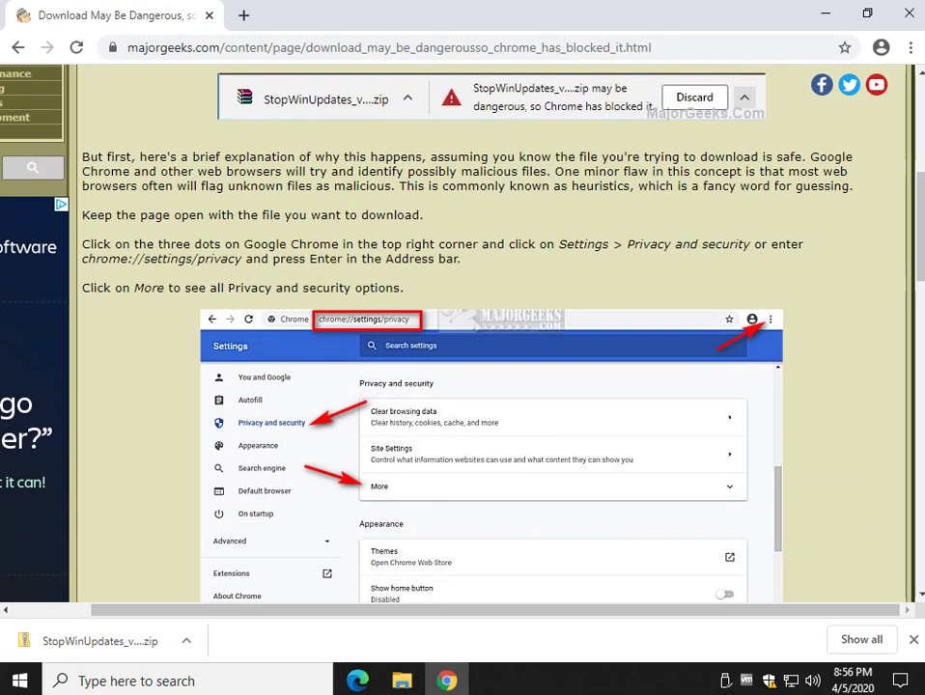
{"action": "scroll", "coordinate": [462, 329], "scroll_direction": "down", "scroll_amount": 1}
{"action": "scroll", "coordinate": [462, 329], "scroll_direction": "down", "scroll_amount": 1}
{"action": "scroll", "coordinate": [463, 328], "scroll_direction": "down", "scroll_amount": 4}
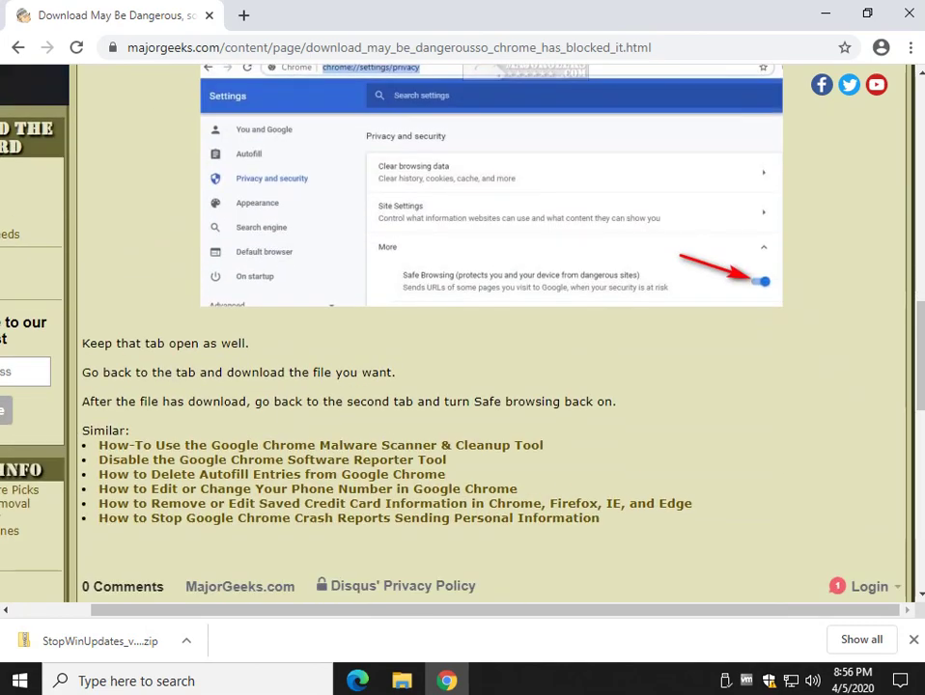
{"action": "scroll", "coordinate": [462, 329], "scroll_direction": "up", "scroll_amount": 4}
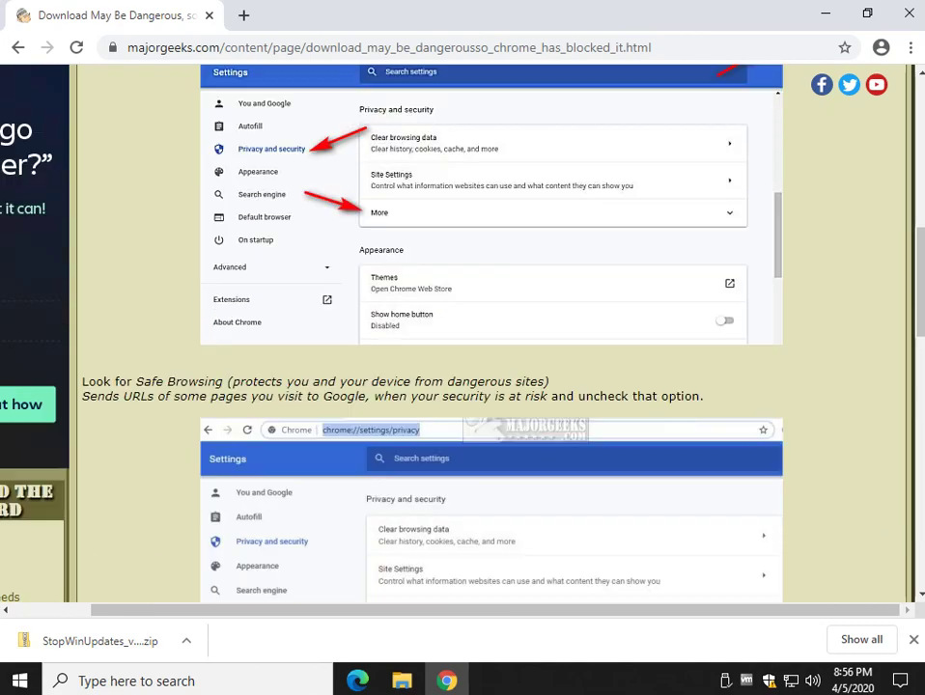
{"action": "scroll", "coordinate": [462, 328], "scroll_direction": "up", "scroll_amount": 2}
{"action": "scroll", "coordinate": [463, 328], "scroll_direction": "up", "scroll_amount": 2}
{"action": "left_click", "coordinate": [909, 47]}
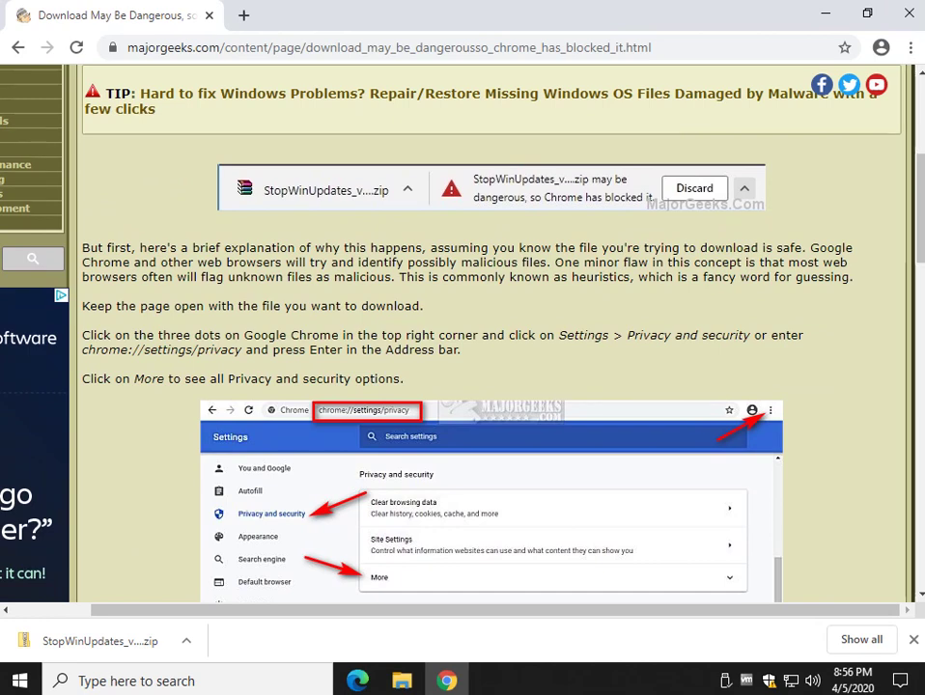
{"action": "scroll", "coordinate": [462, 328], "scroll_direction": "up", "scroll_amount": 1}
{"action": "scroll", "coordinate": [463, 329], "scroll_direction": "up", "scroll_amount": 1}
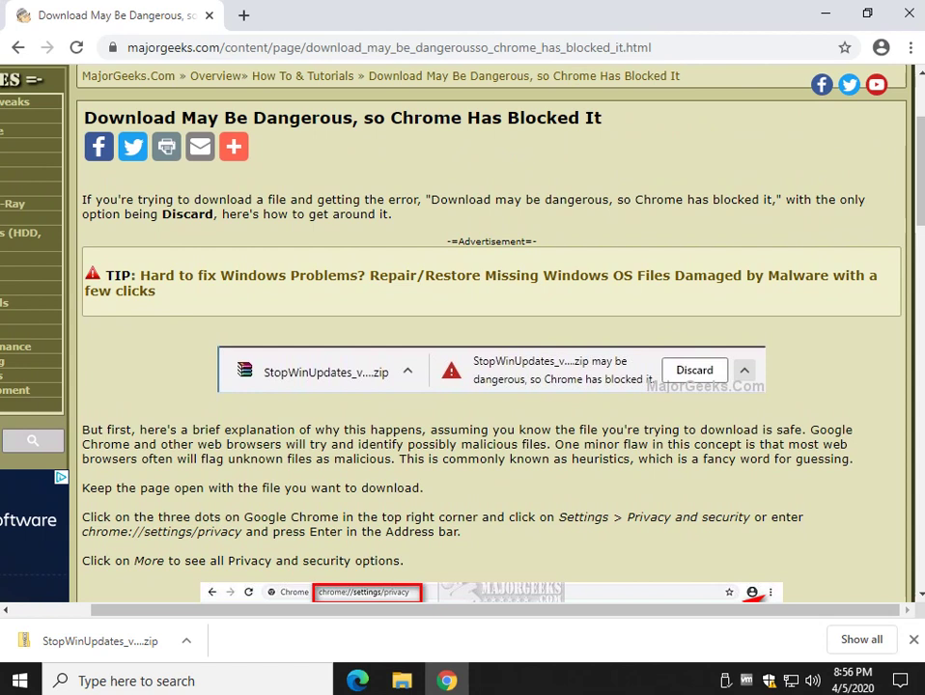
{"action": "left_click_drag", "start_coordinate": [363, 200], "coordinate": [352, 214]}
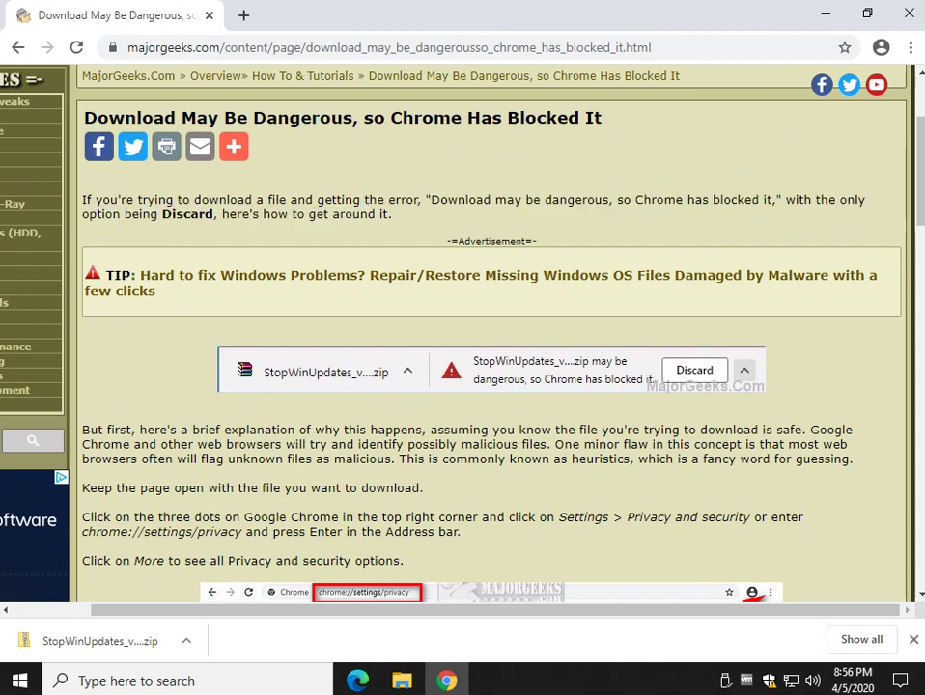